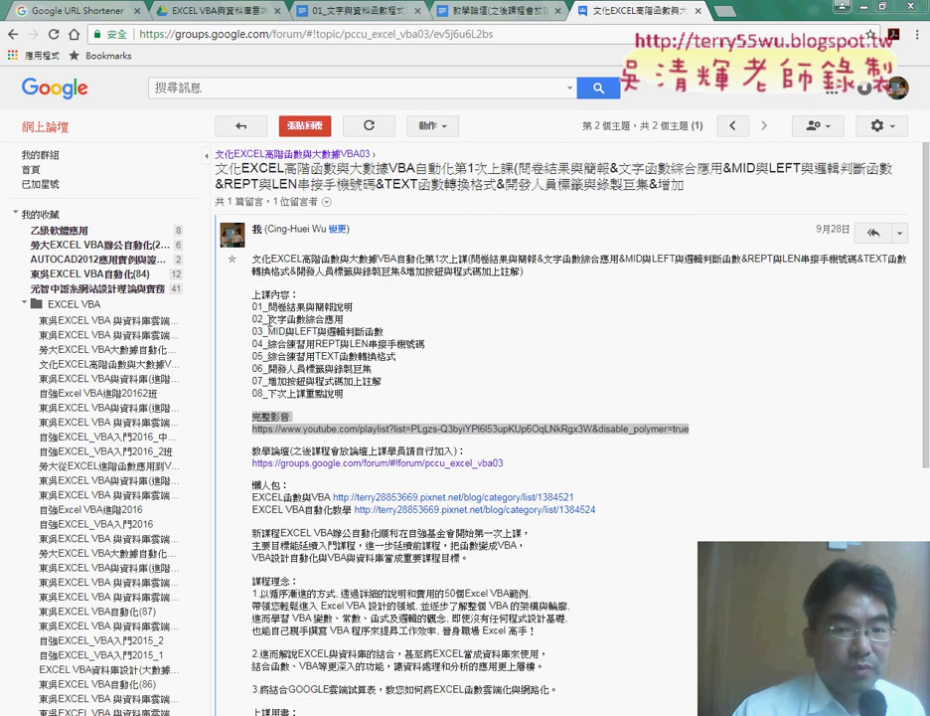
- Highlight LEN, LEFT and MID in the post's outline, then switch to the Excel phone-number workbook
double_click(362, 343)
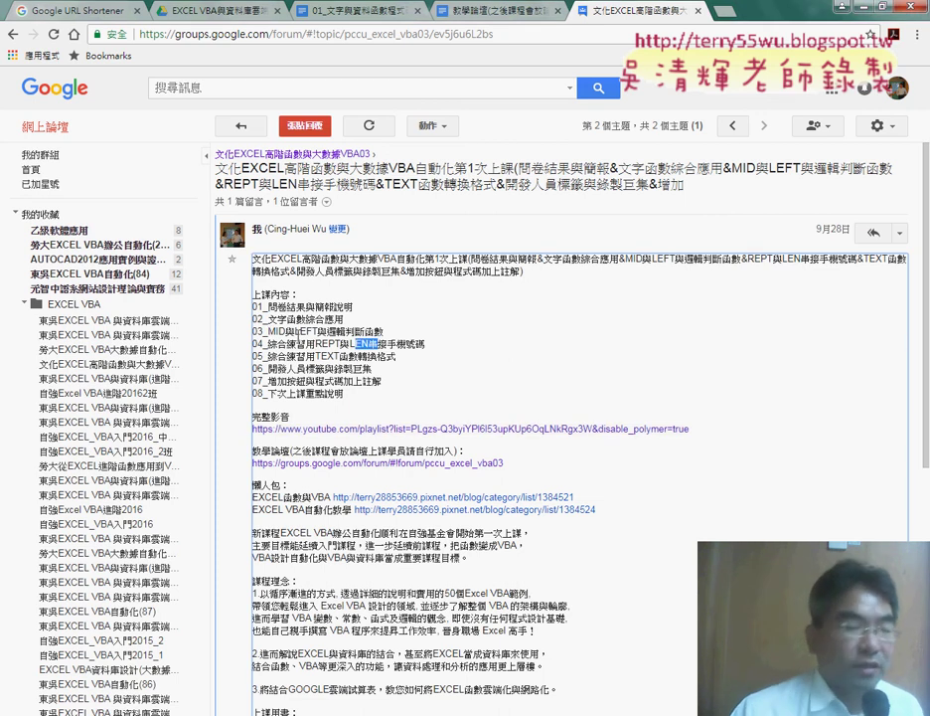
double_click(308, 331)
double_click(280, 332)
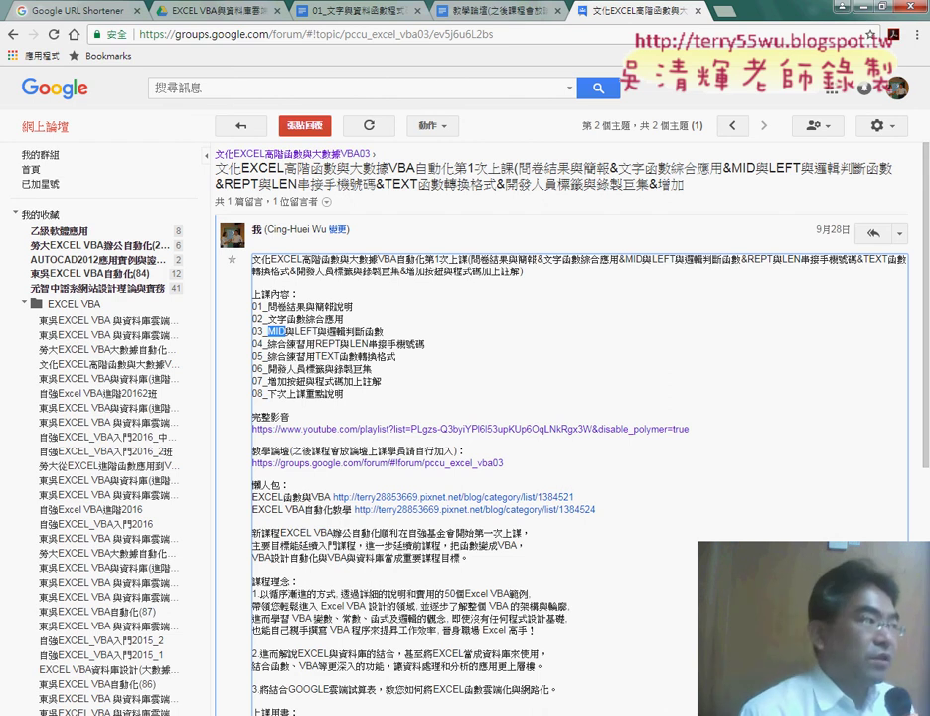
key(alt+Tab)
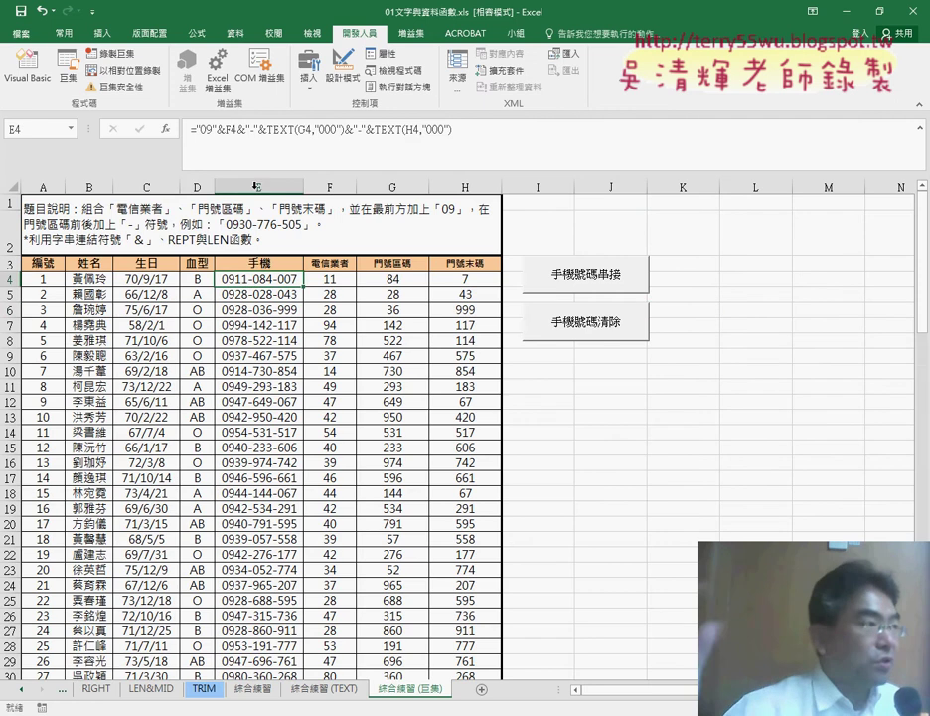
click(386, 130)
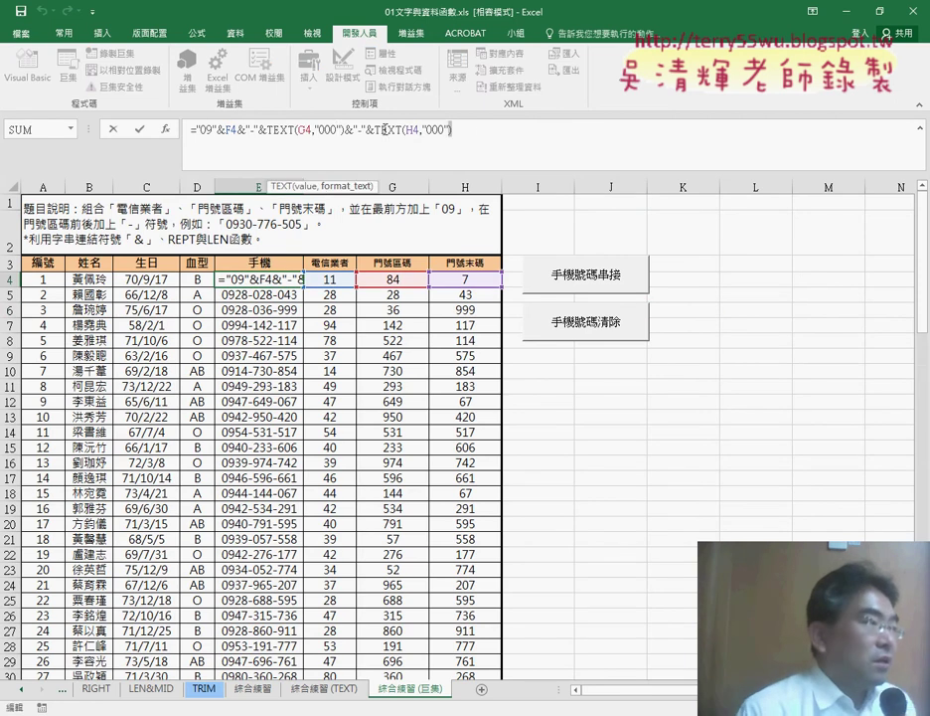
drag(453, 130, 161, 130)
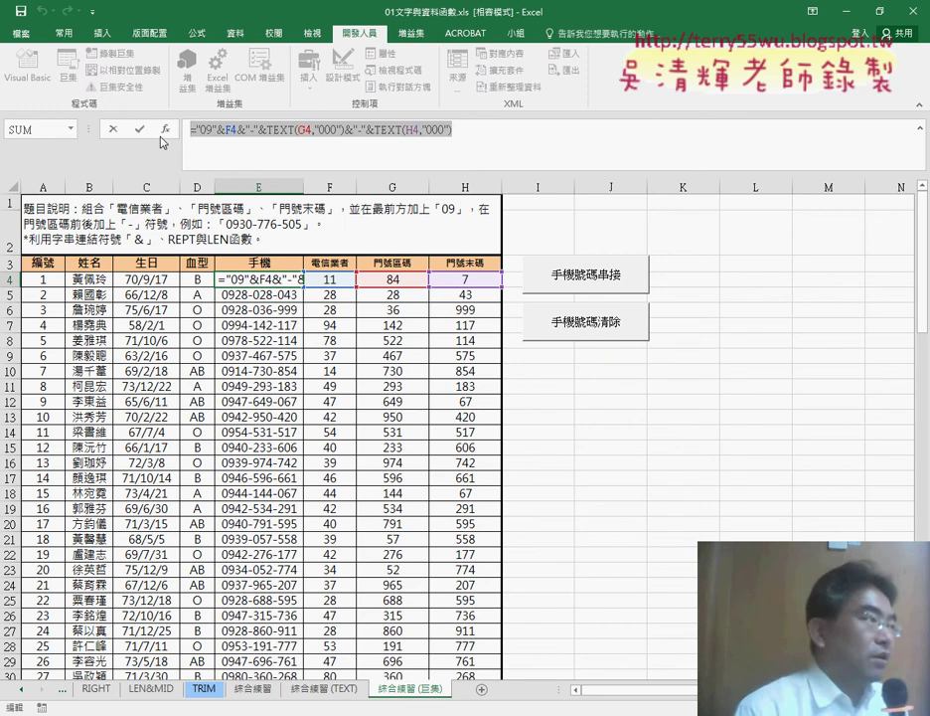
click(557, 328)
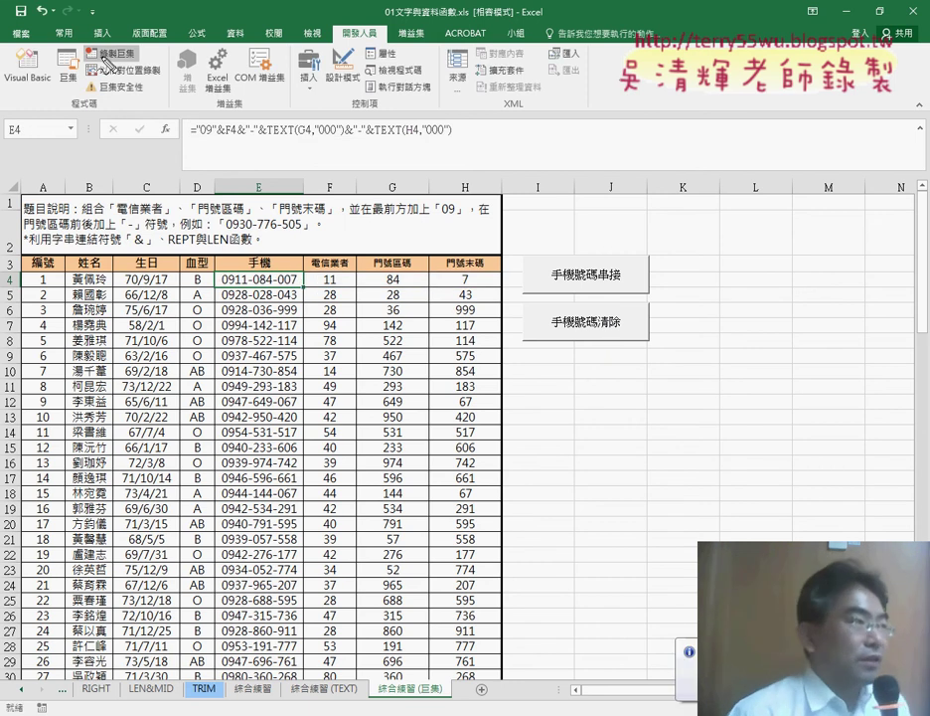
drag(106, 62, 149, 67)
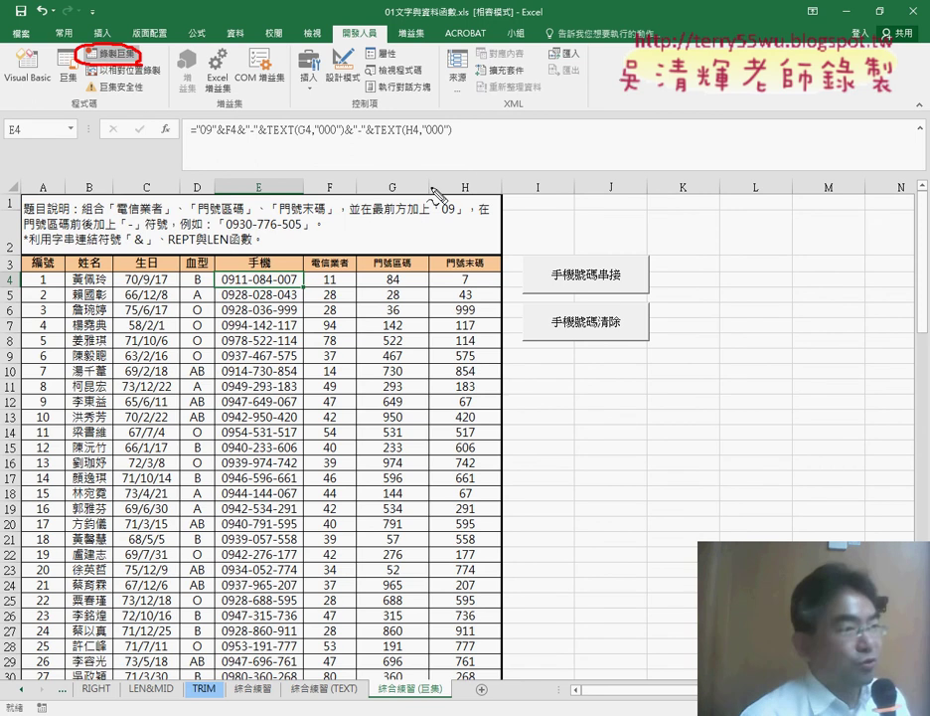
mouse_move(575, 262)
mouse_down()
mouse_move(535, 286)
mouse_move(620, 277)
mouse_up()
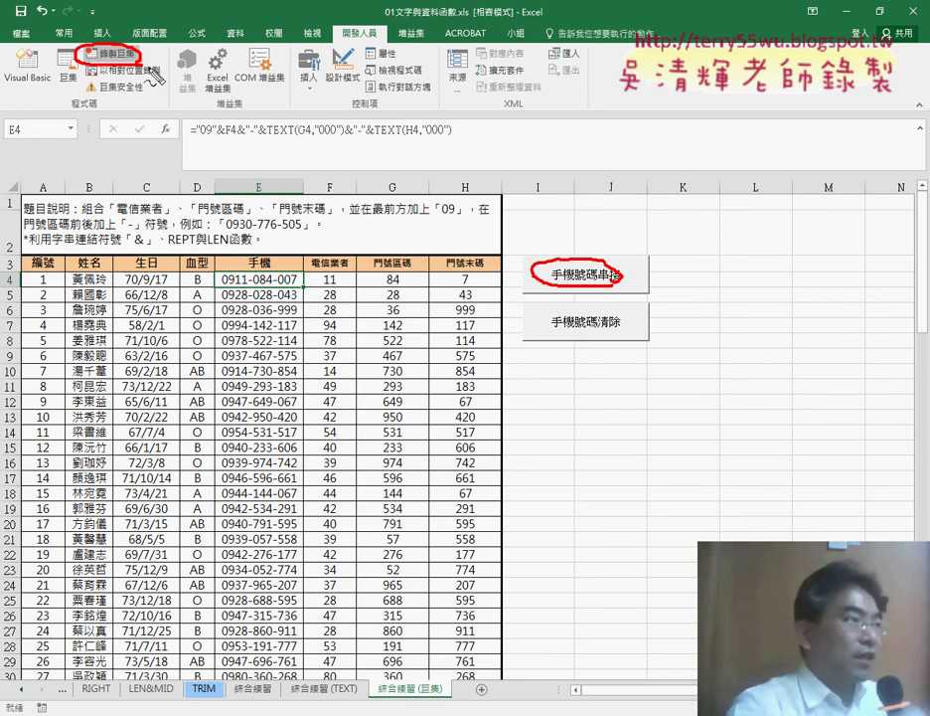
drag(139, 65, 518, 264)
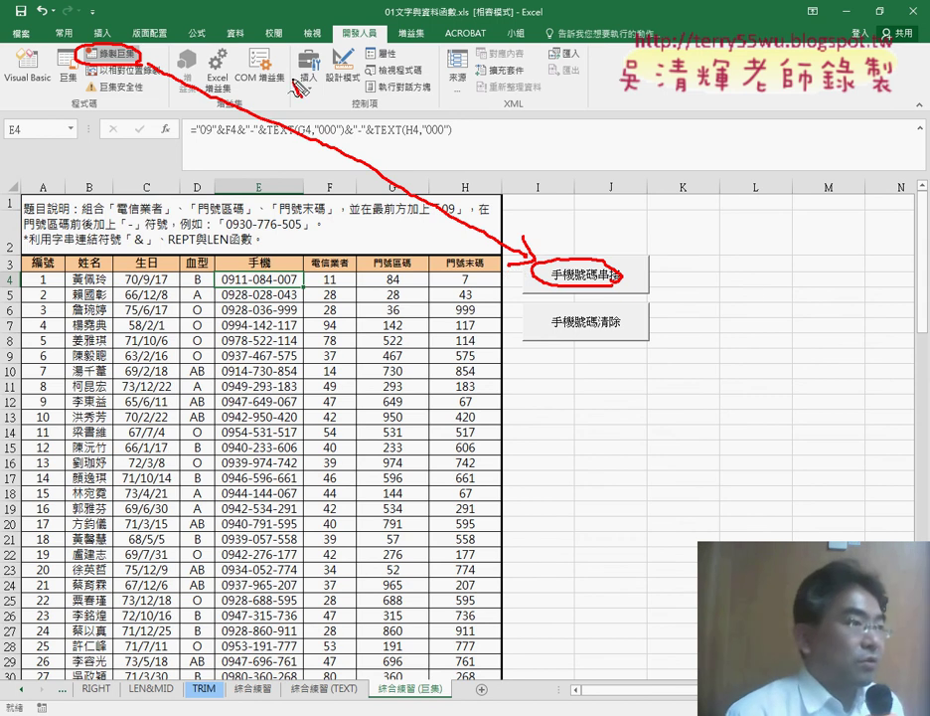
drag(322, 62, 306, 96)
drag(415, 139, 541, 253)
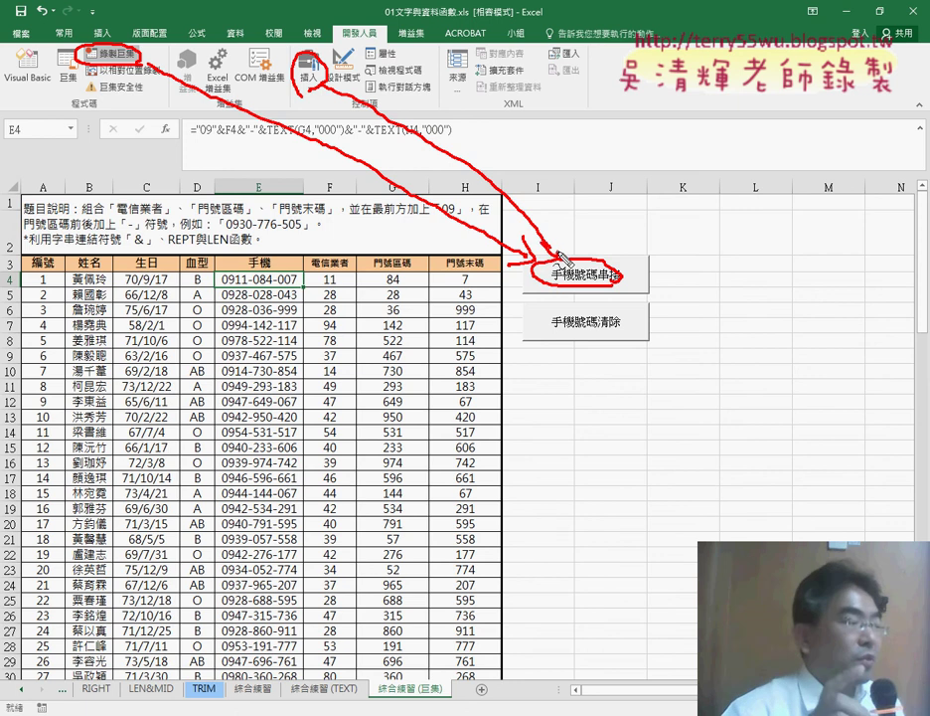
key(Escape)
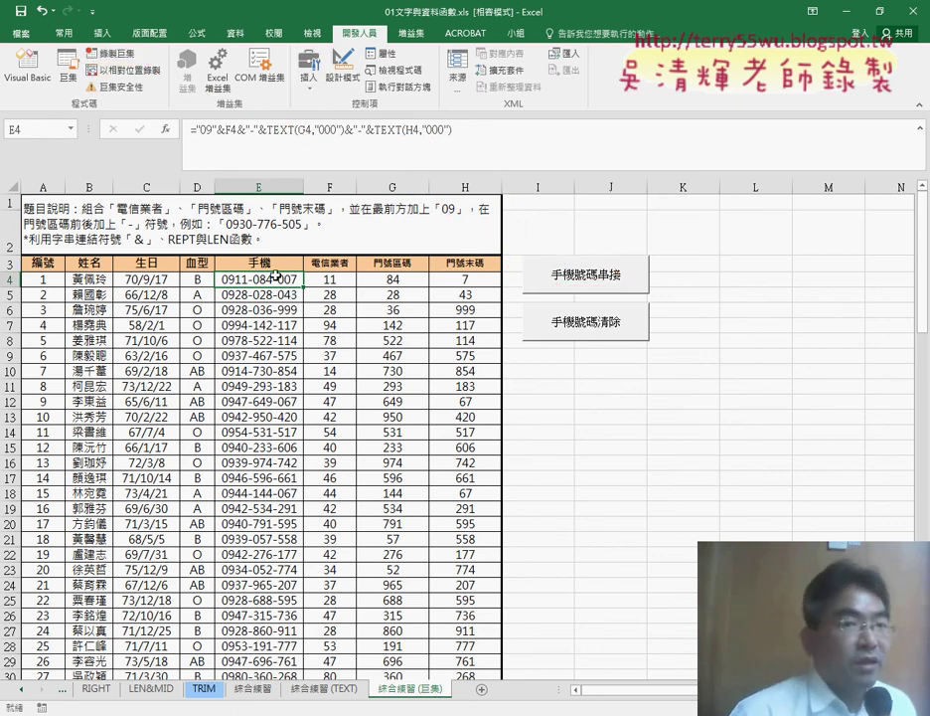
click(576, 329)
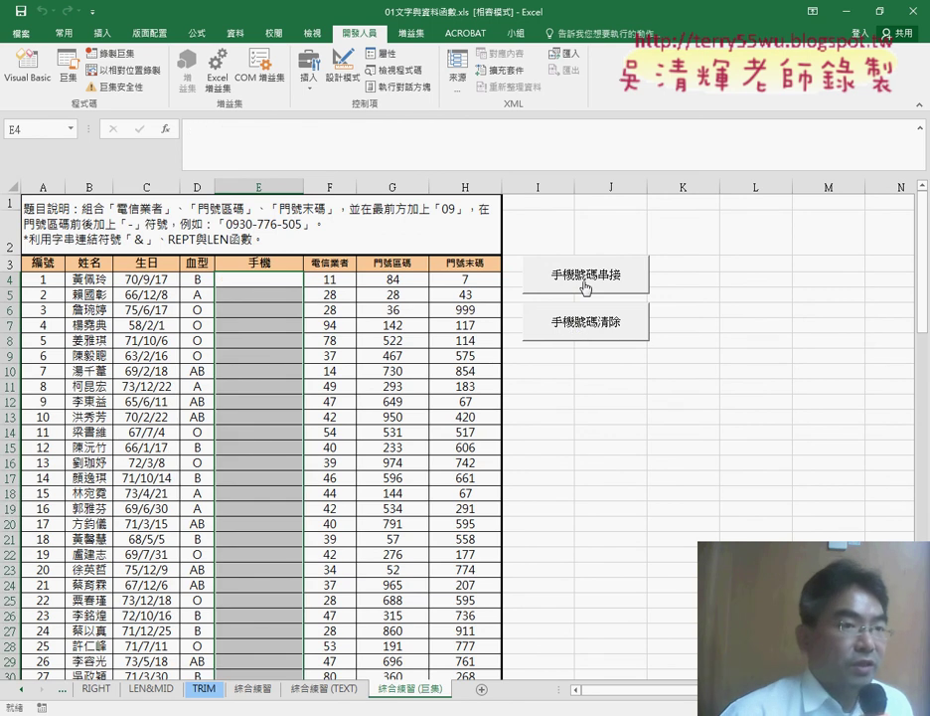
click(585, 285)
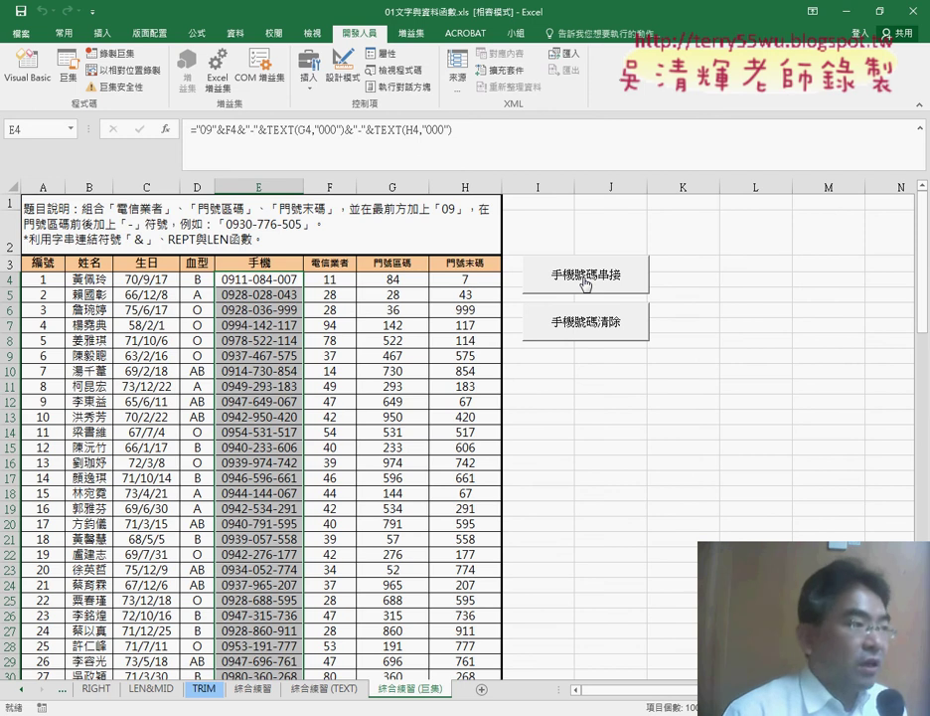
key(F2)
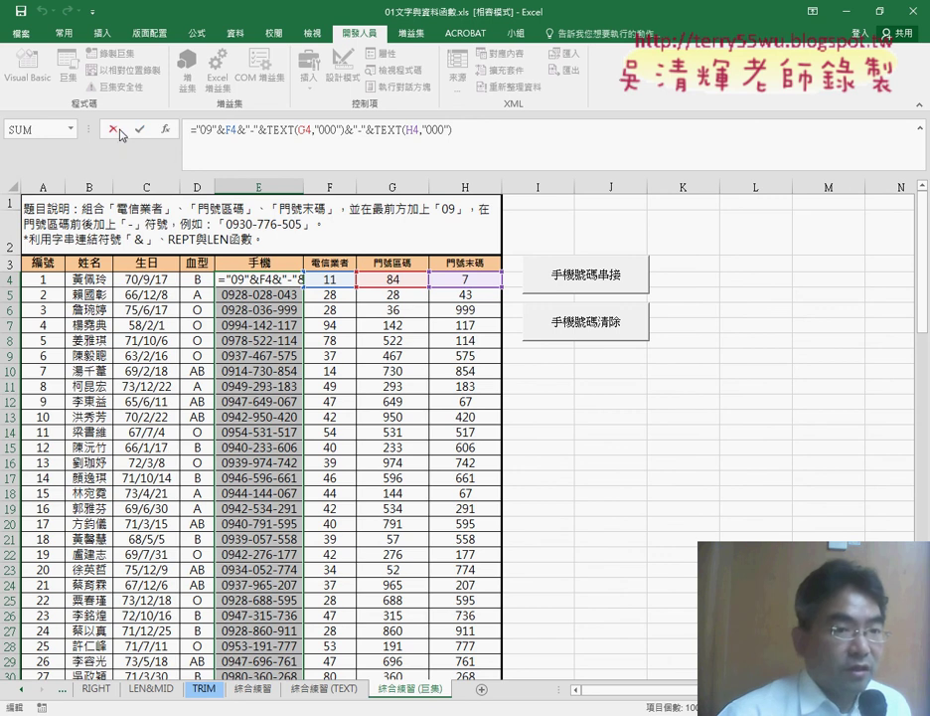
click(117, 130)
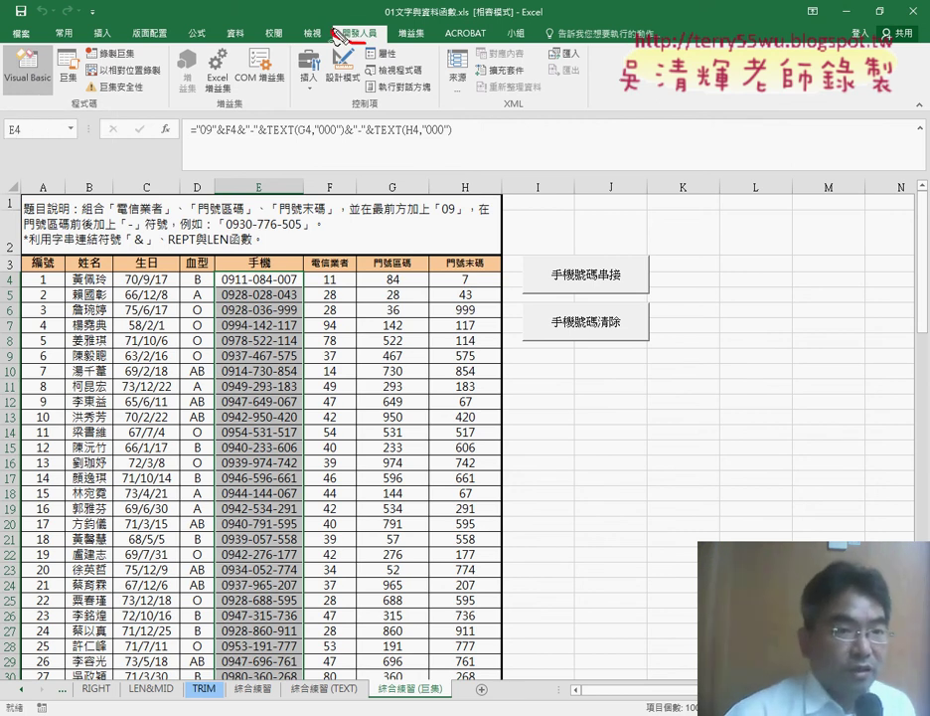
- Enable the Developer (開發人員) tab in Excel Options' ribbon customisation and confirm with OK (確定)
drag(302, 130, 342, 51)
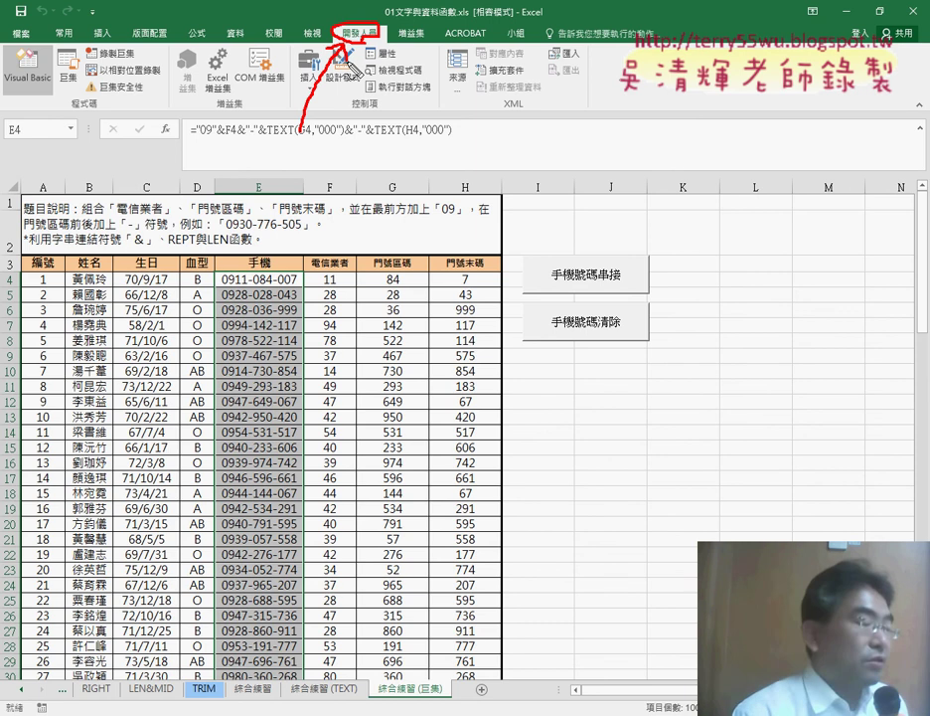
key(Escape)
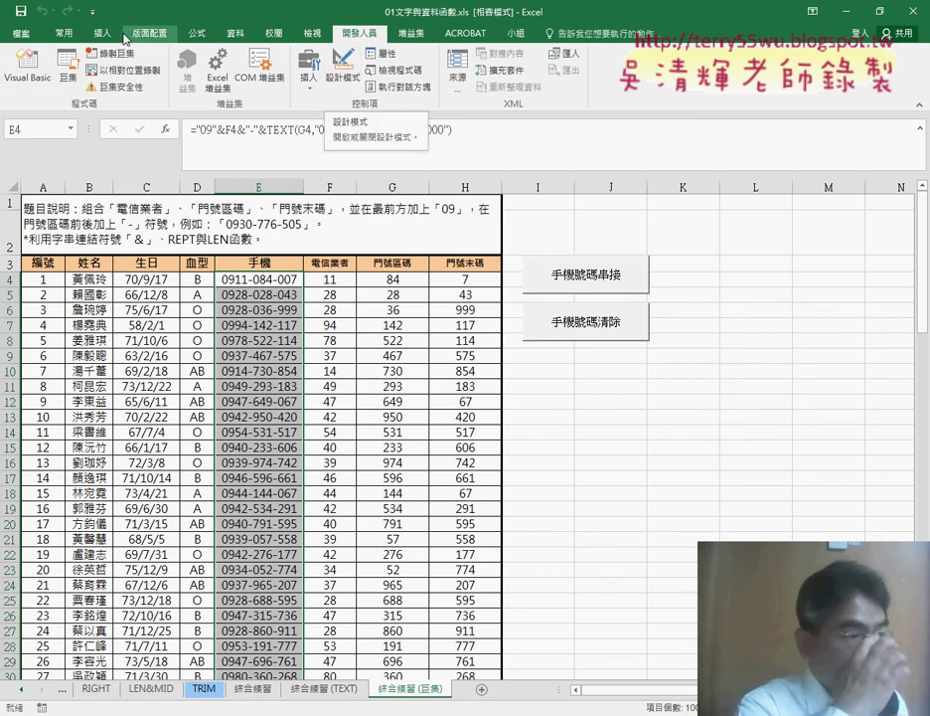
click(95, 14)
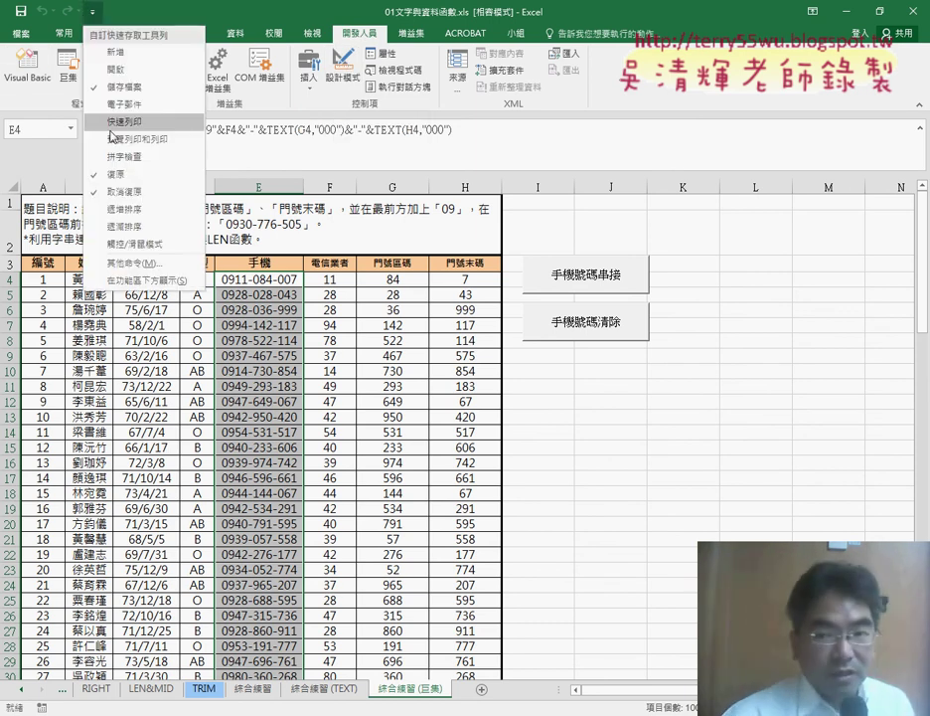
click(135, 264)
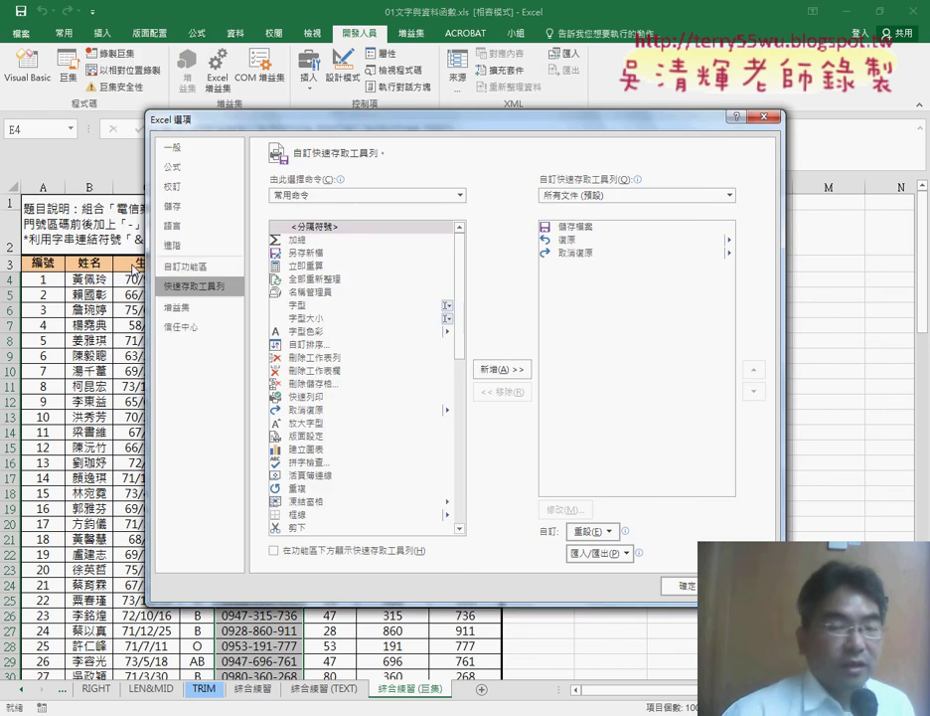
click(207, 268)
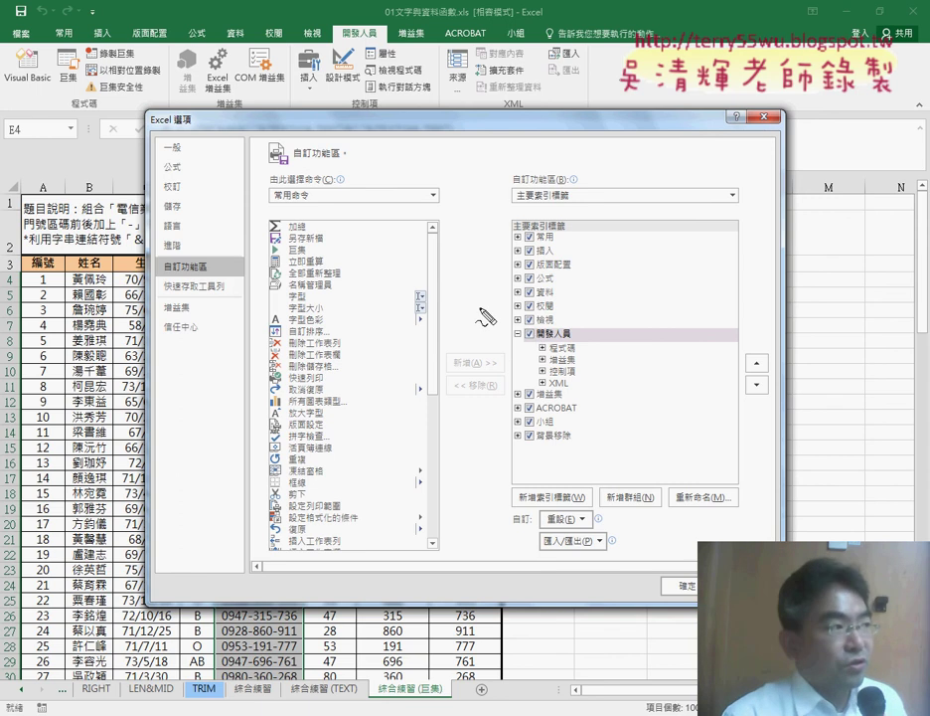
mouse_move(196, 281)
mouse_down()
mouse_move(171, 281)
mouse_move(204, 276)
mouse_up()
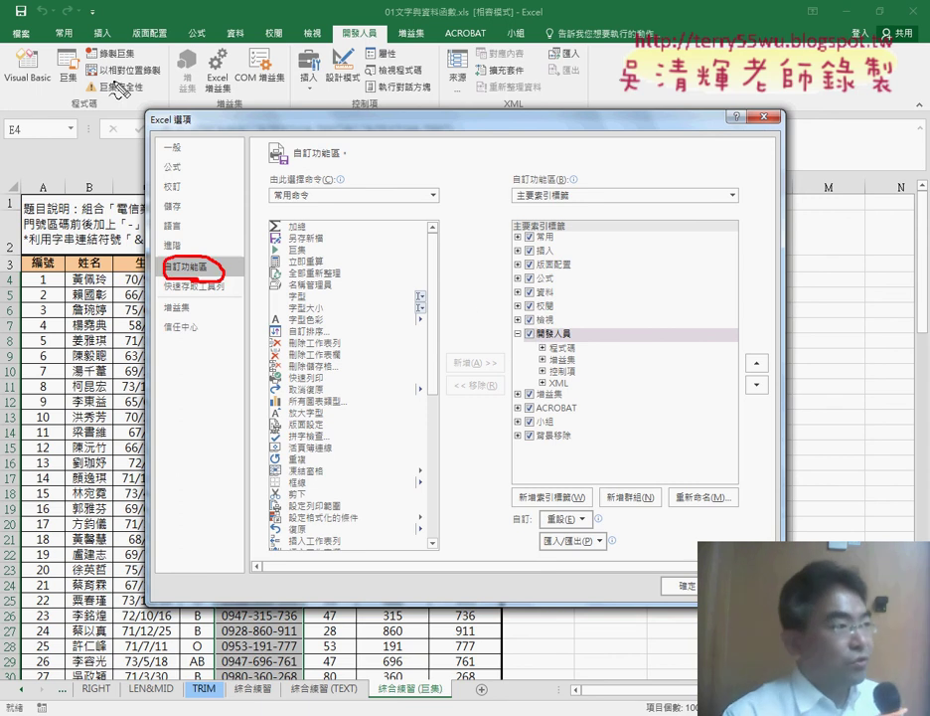
drag(89, 12, 166, 261)
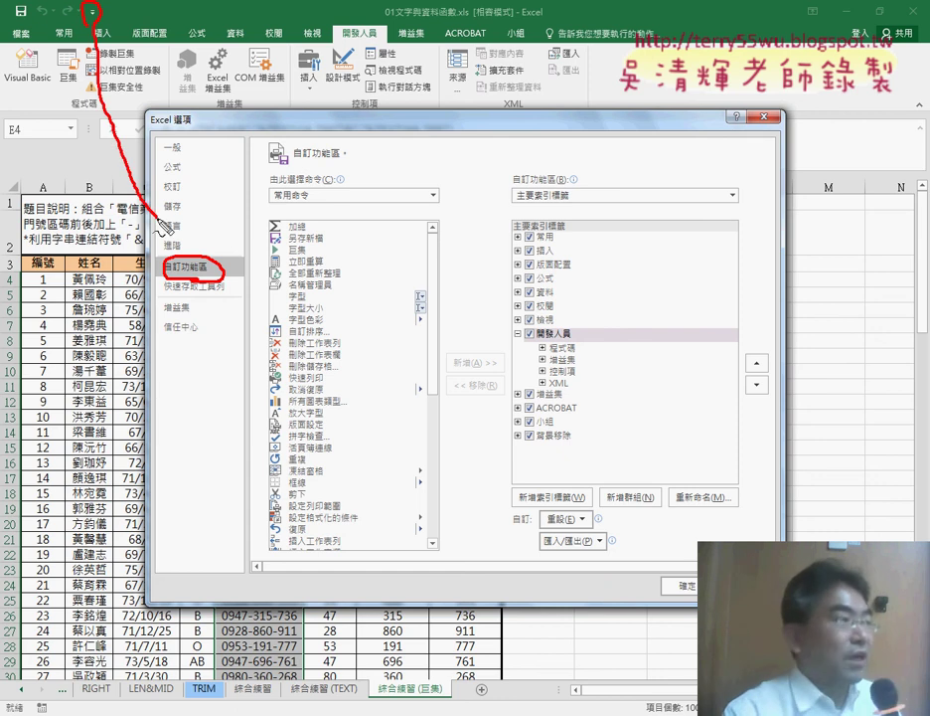
drag(575, 326, 578, 332)
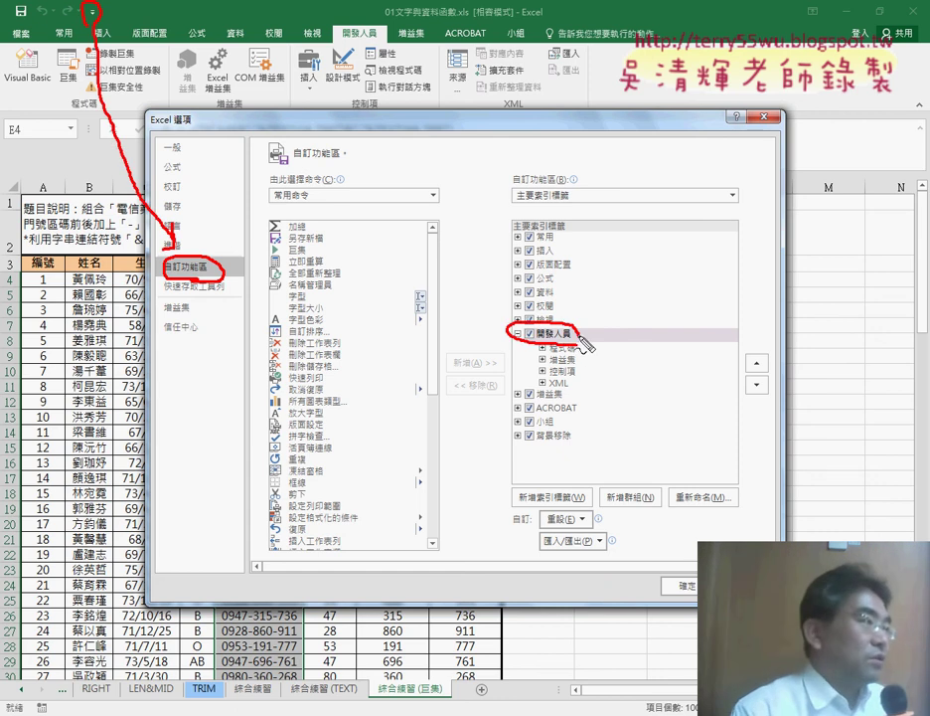
mouse_move(226, 285)
mouse_down()
mouse_move(421, 339)
mouse_move(497, 332)
mouse_up()
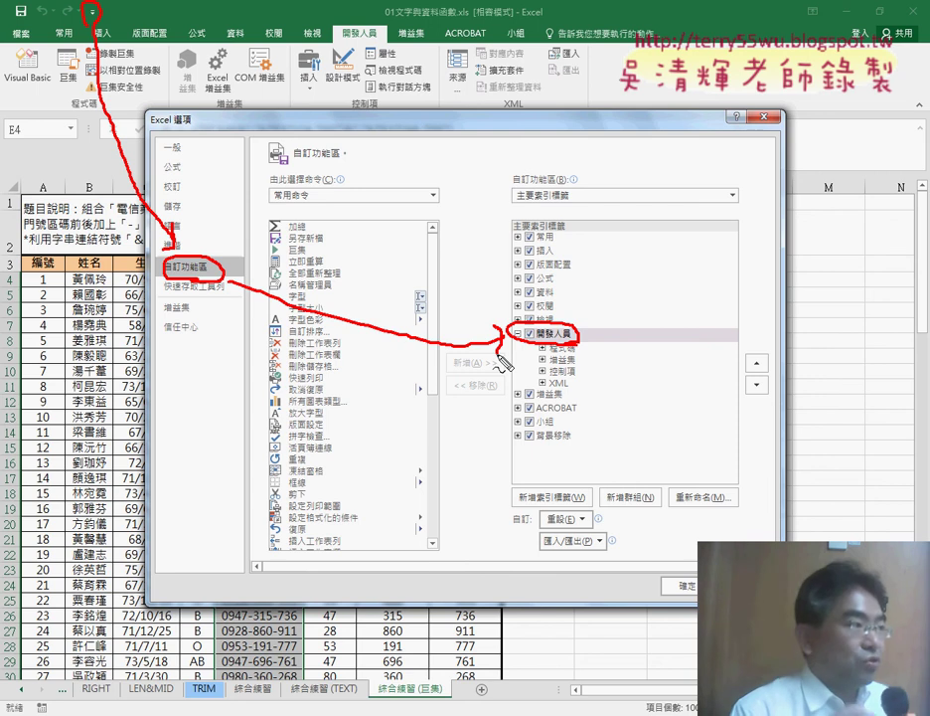
key(Escape)
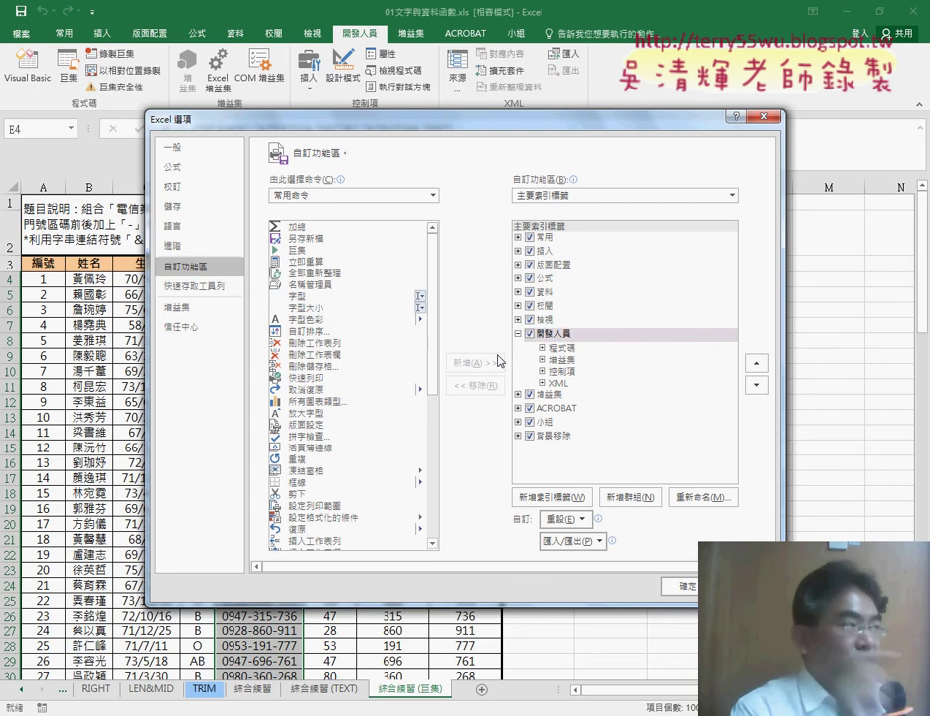
click(686, 587)
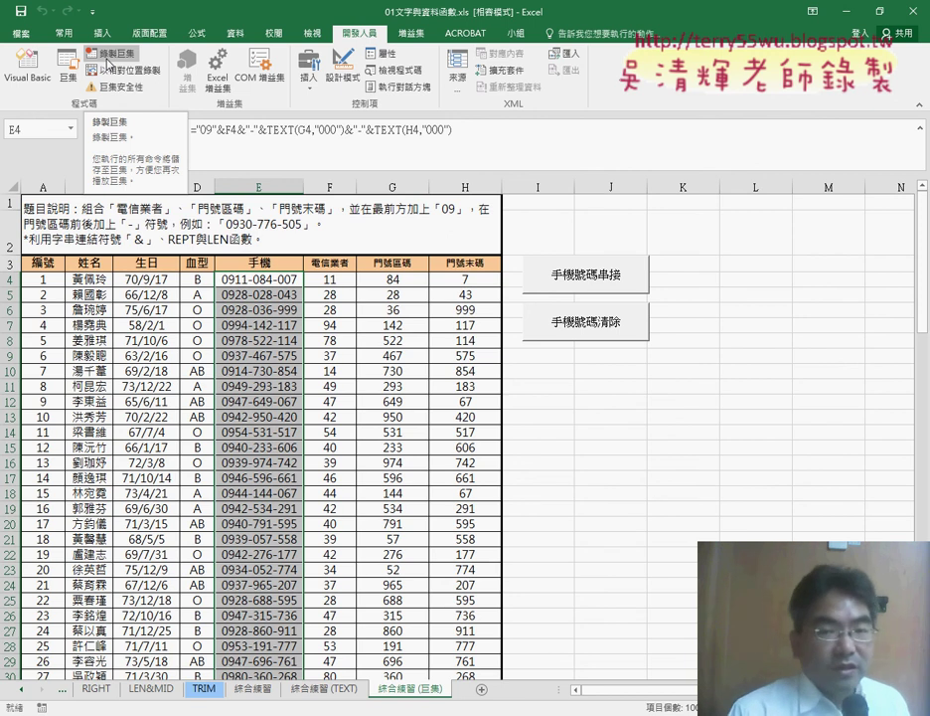
- Rerun the 手機號碼清除 and 手機號碼串接 macros, then open Visual Basic to view Module1
click(110, 53)
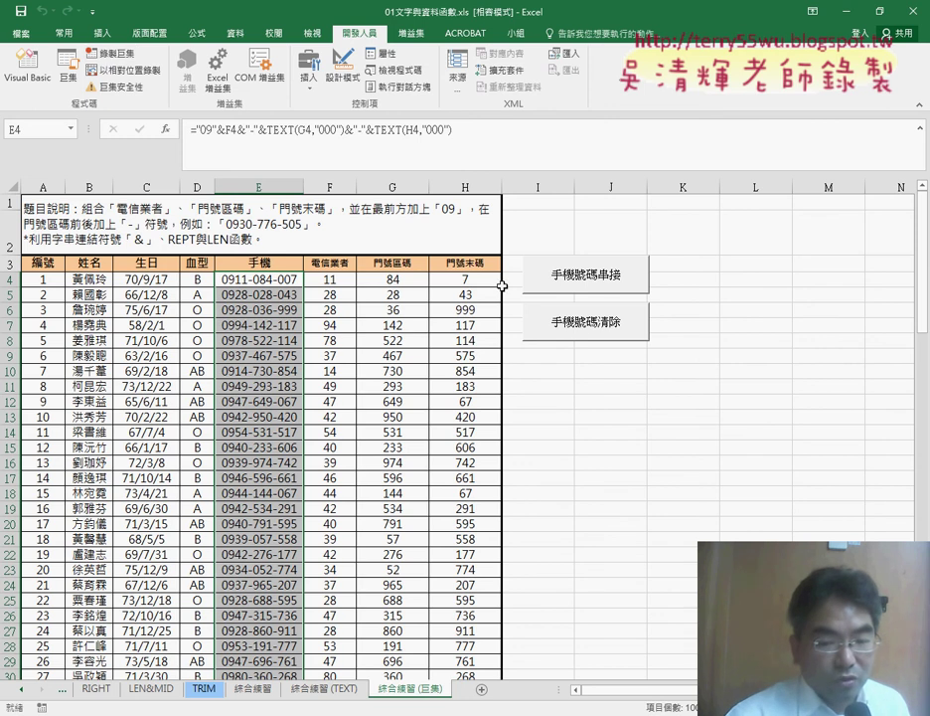
click(601, 324)
click(583, 281)
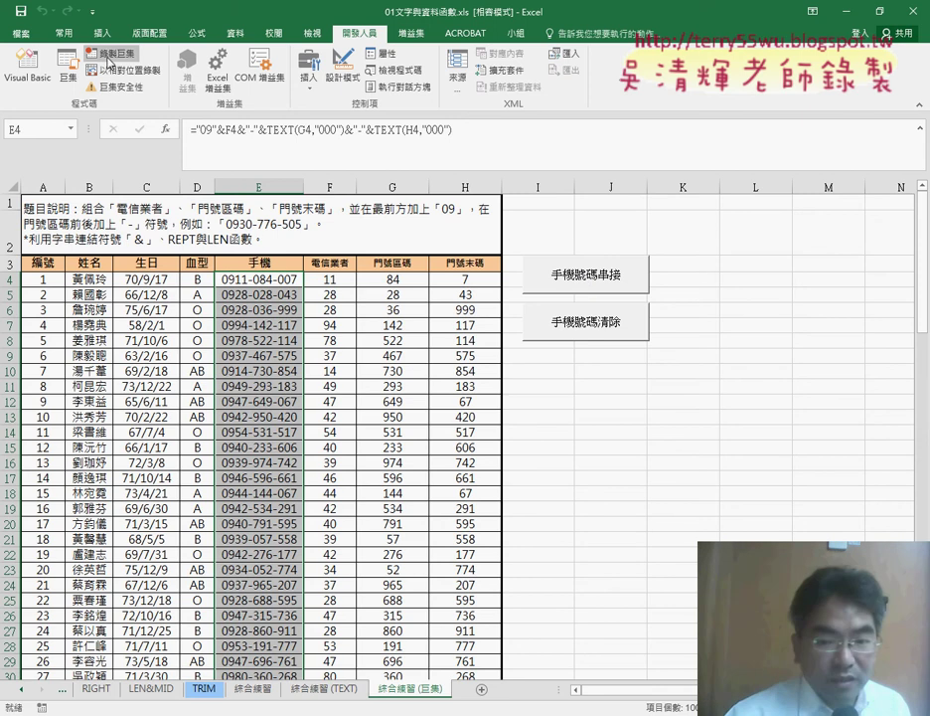
click(50, 83)
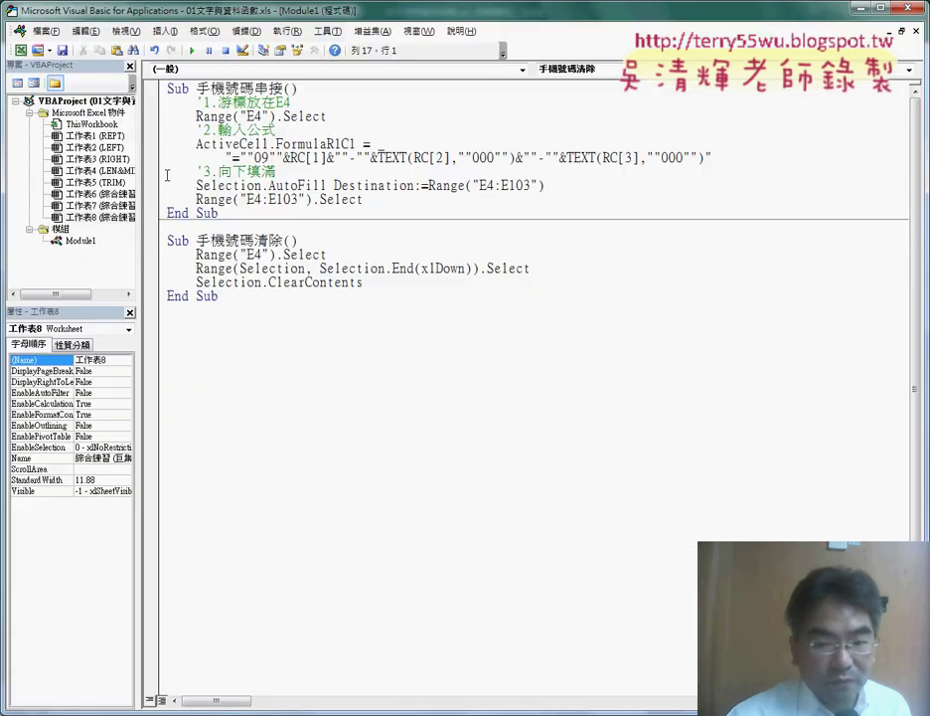
- Look over the 手機號碼串接 Sub in Module1, restore the editor window, then close it
click(293, 102)
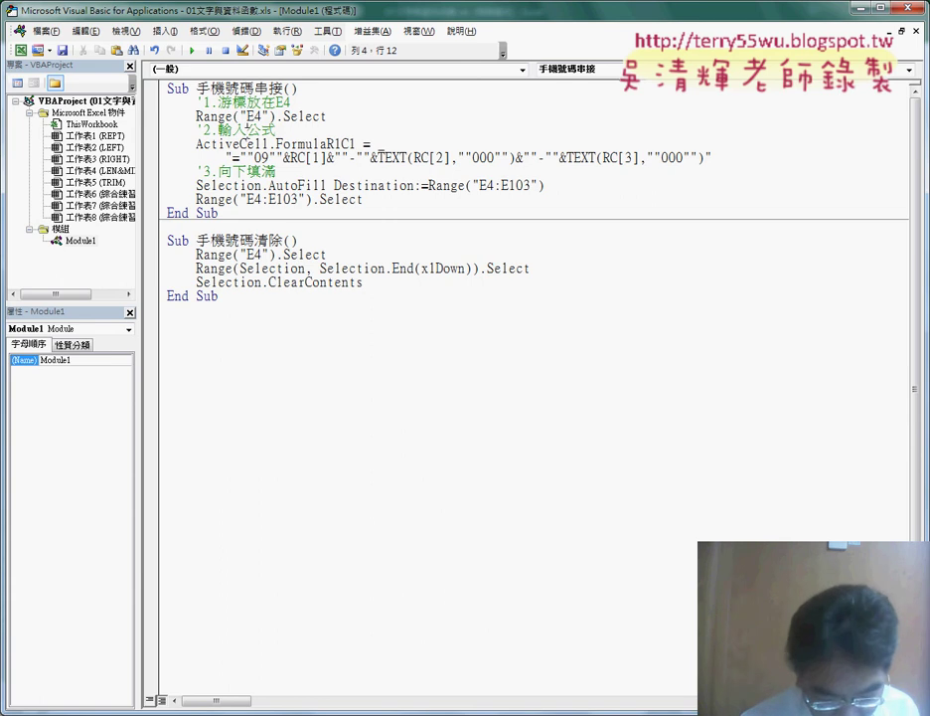
double_click(135, 18)
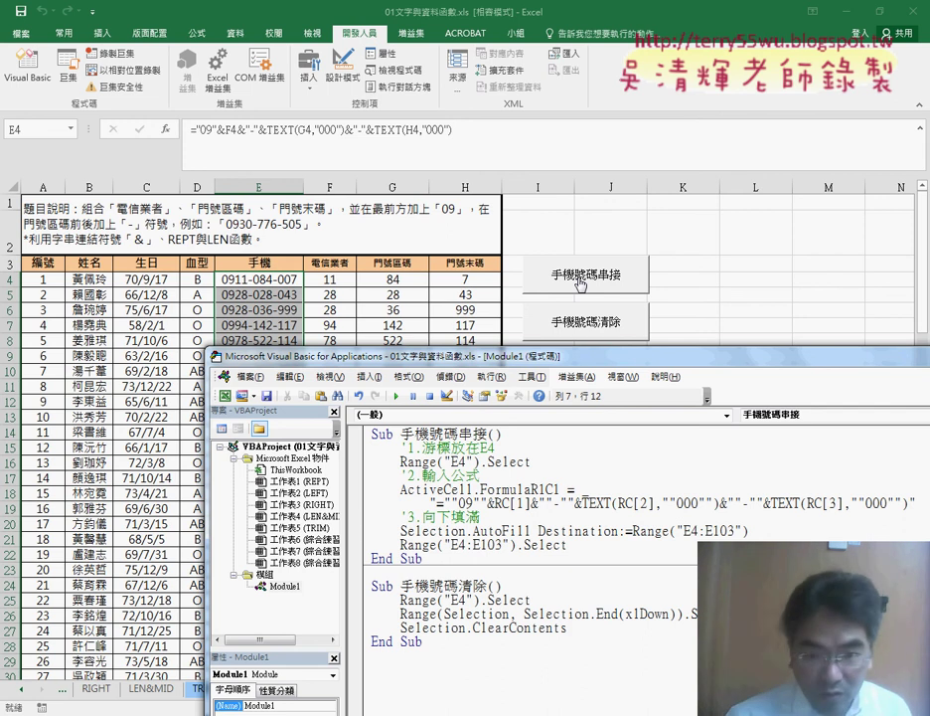
double_click(216, 360)
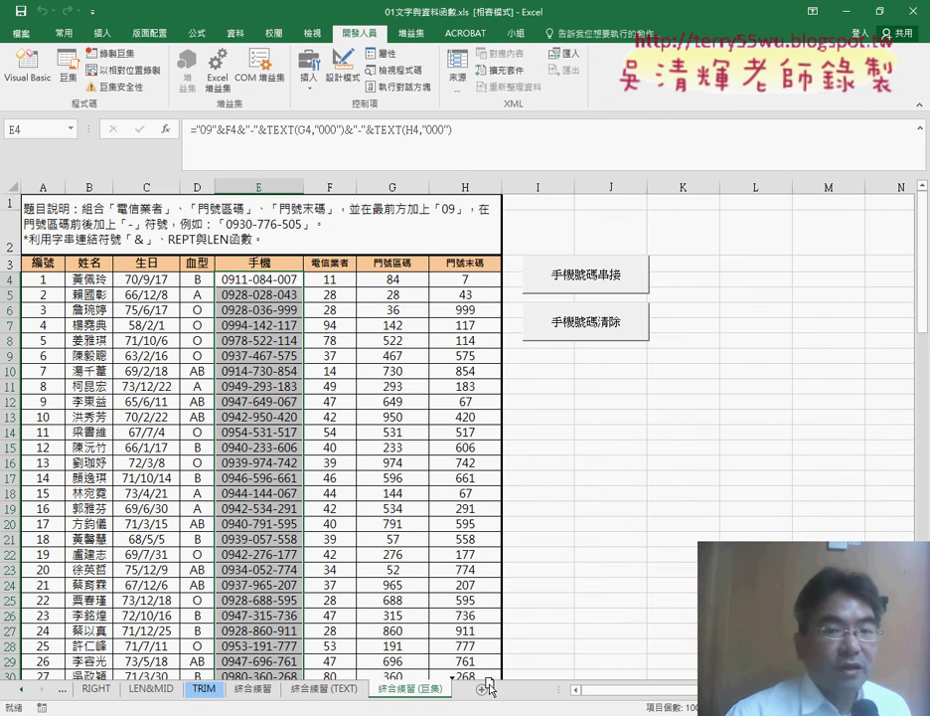
- Copy the 綜合練習 (巨集) sheet tab and name the new sheet 綜合練習 (VBA)
drag(489, 688, 489, 688)
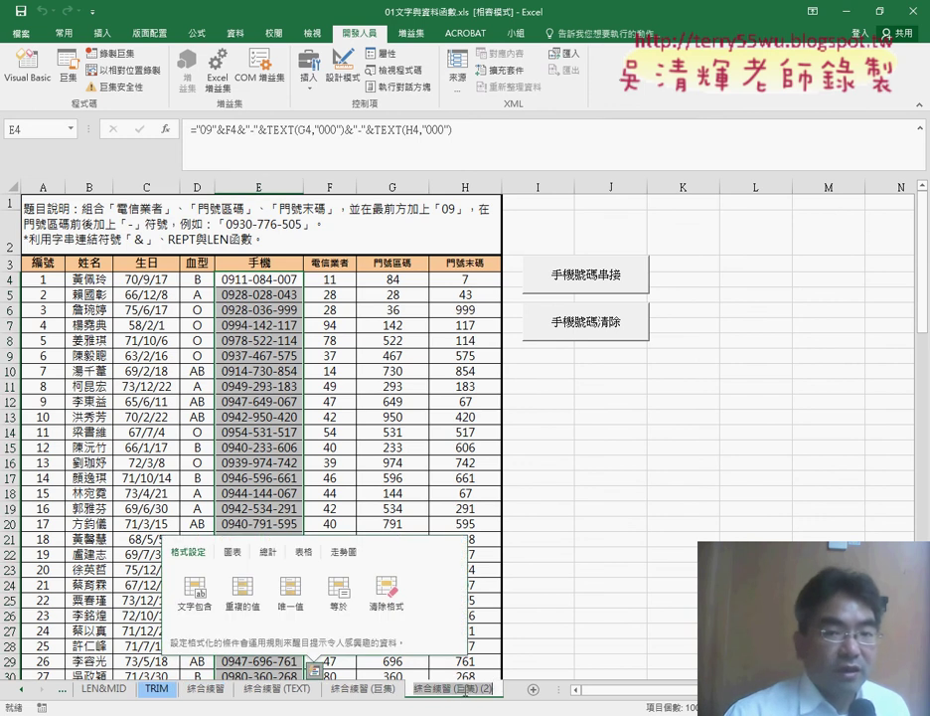
double_click(485, 687)
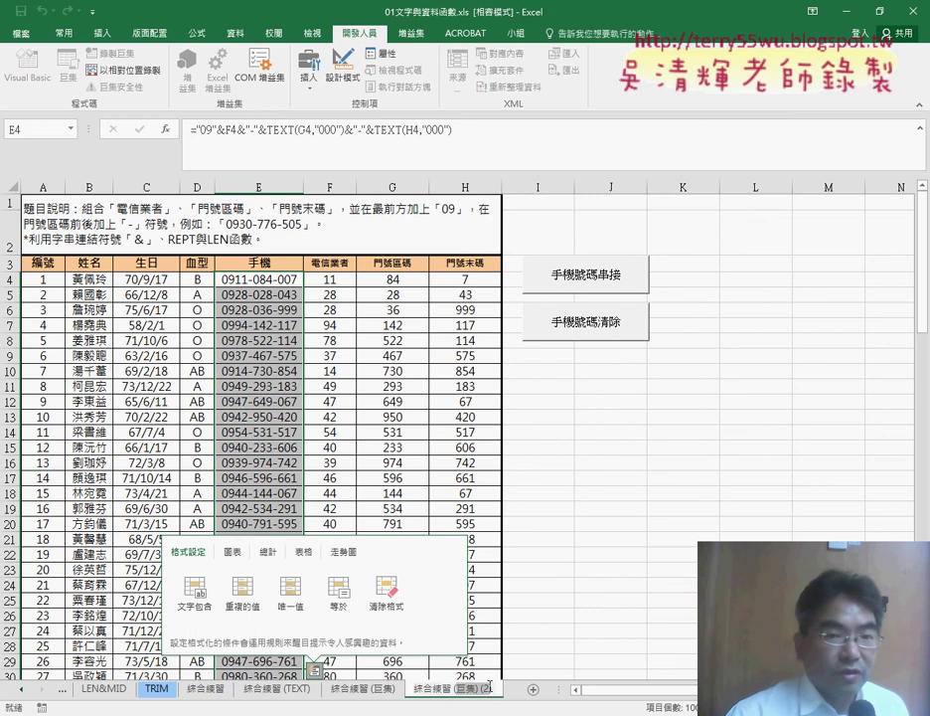
text(綜合練習 (VBA))
key(Return)
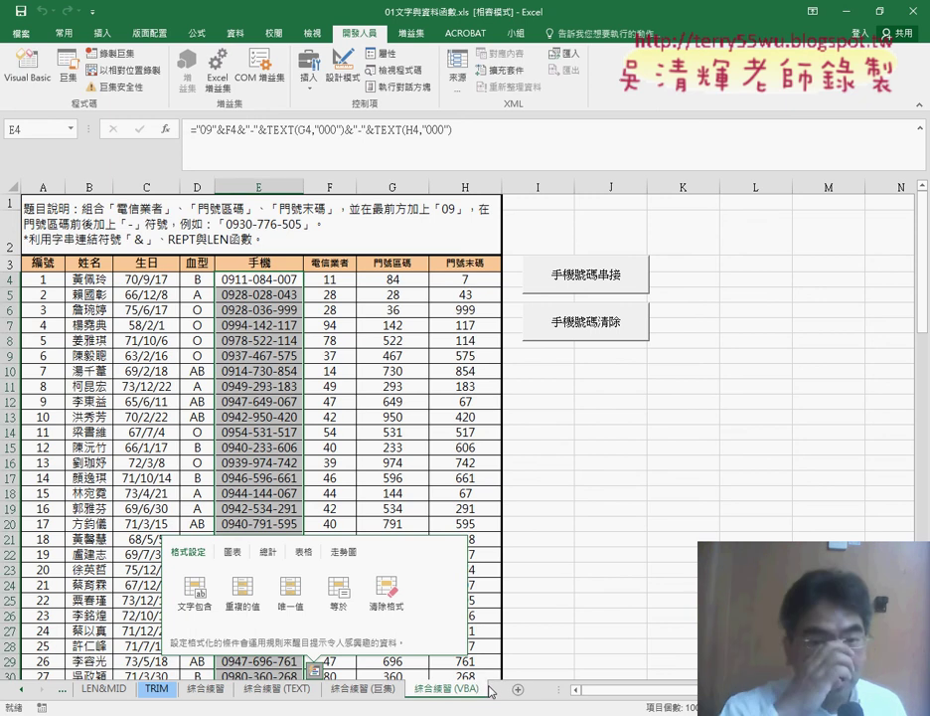
click(541, 493)
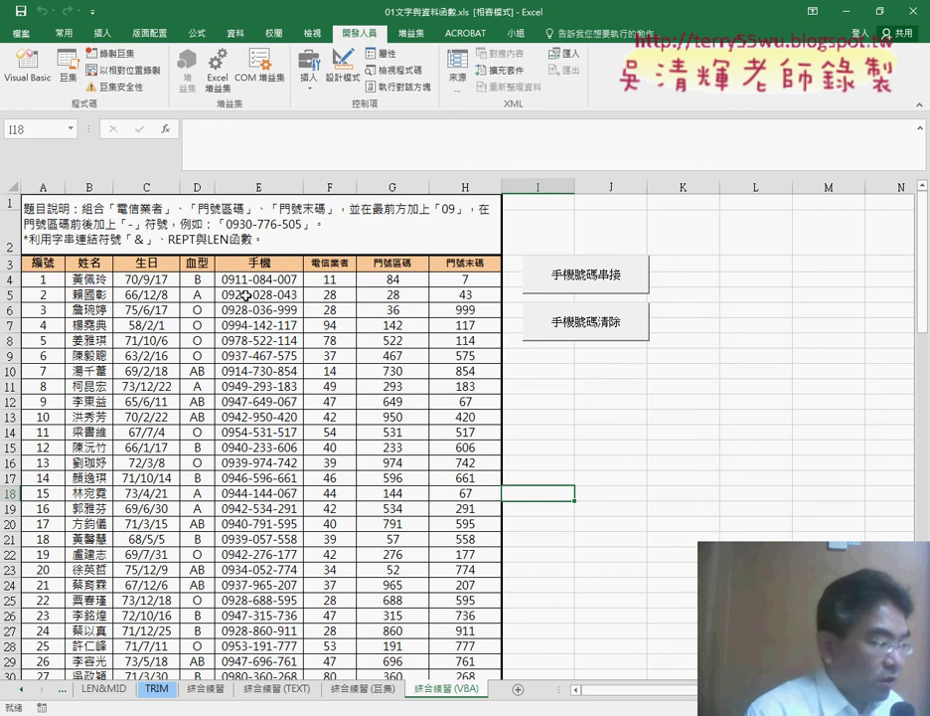
- Delete the 手機號碼串接 and 手機號碼清除 macro buttons from the copied sheet
right_click(598, 279)
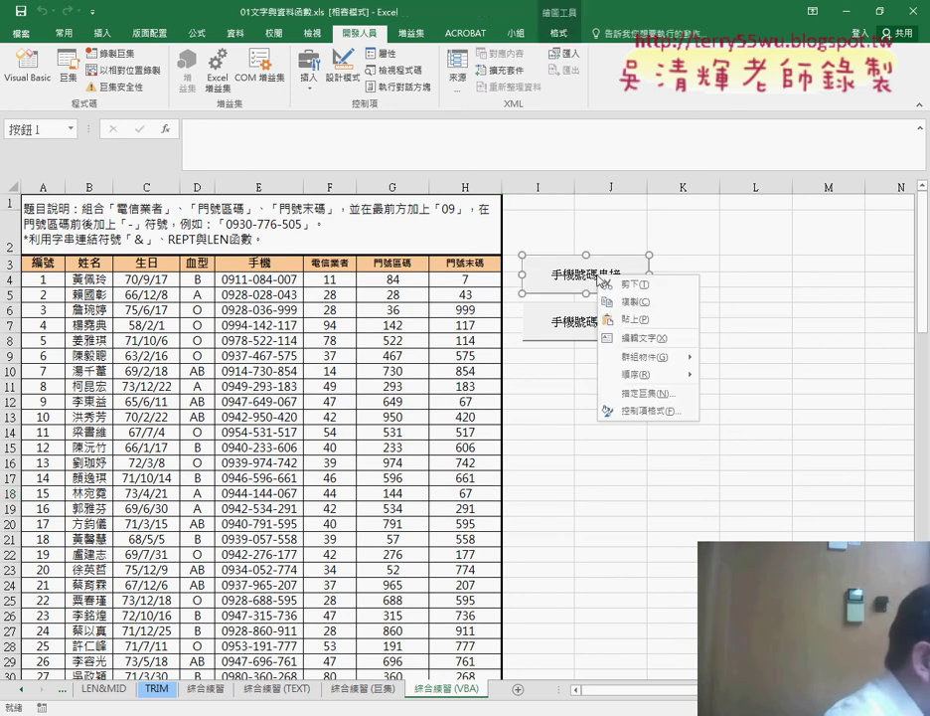
ctrl+click(564, 322)
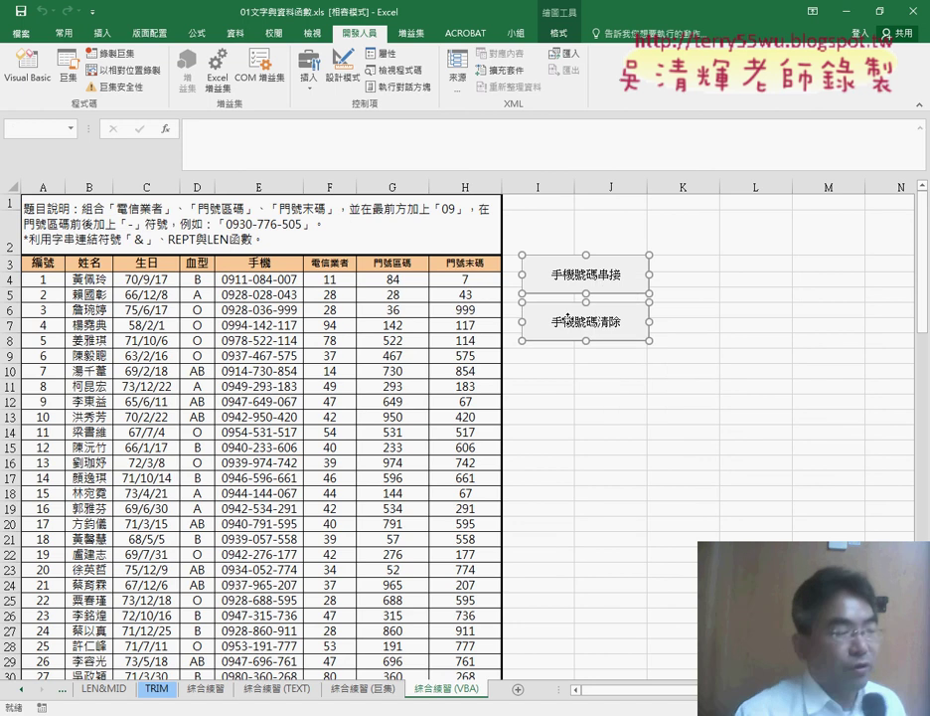
key(Delete)
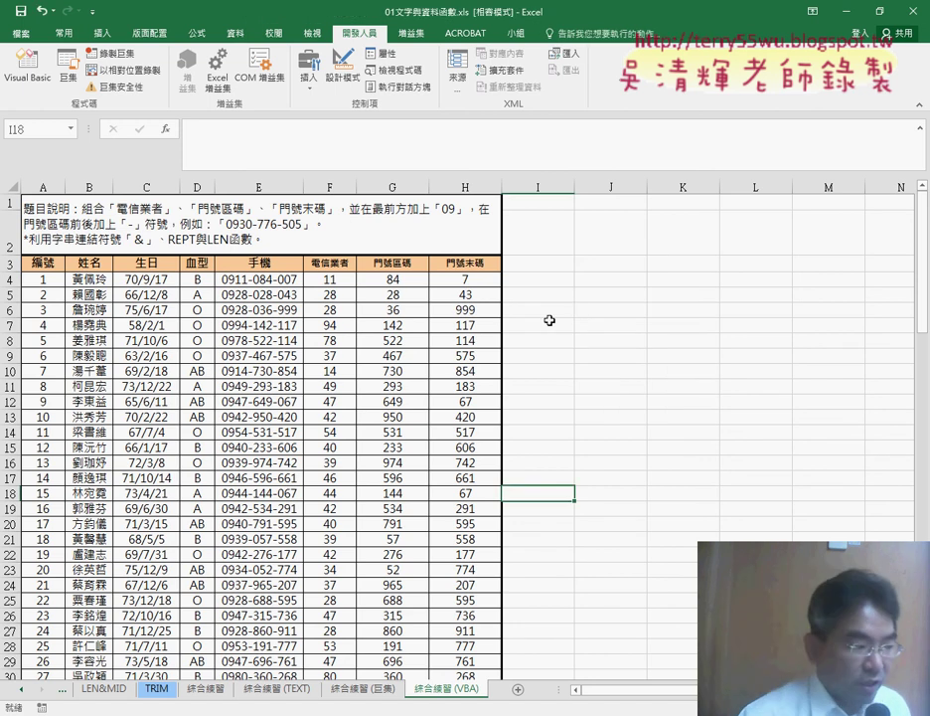
- Clear the phone-number formulas in E4:E103, leaving E4 selected
click(263, 281)
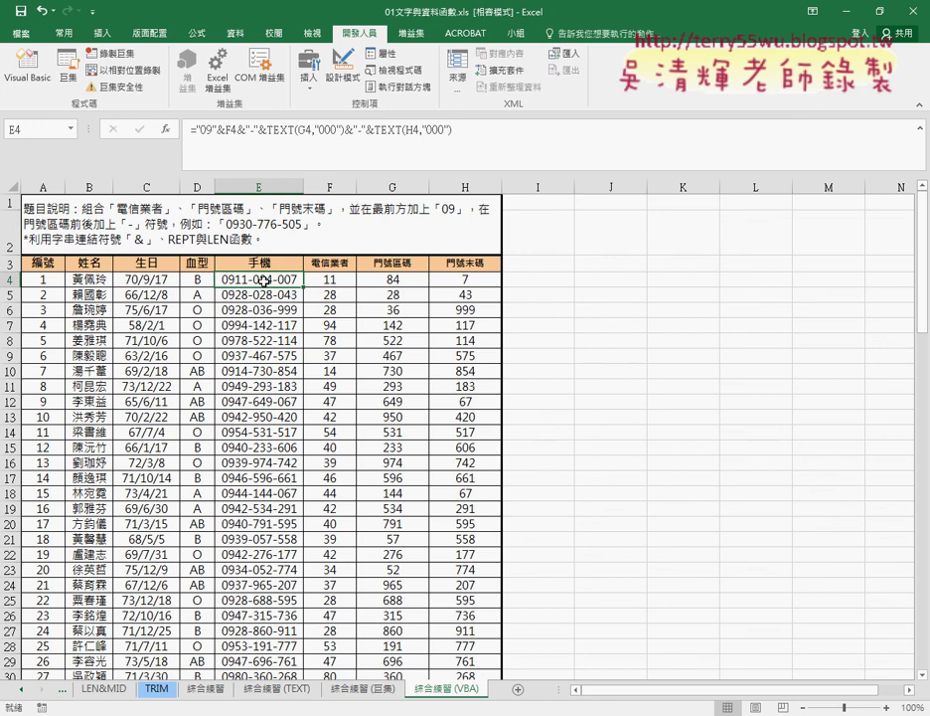
key(ctrl+shift+Down)
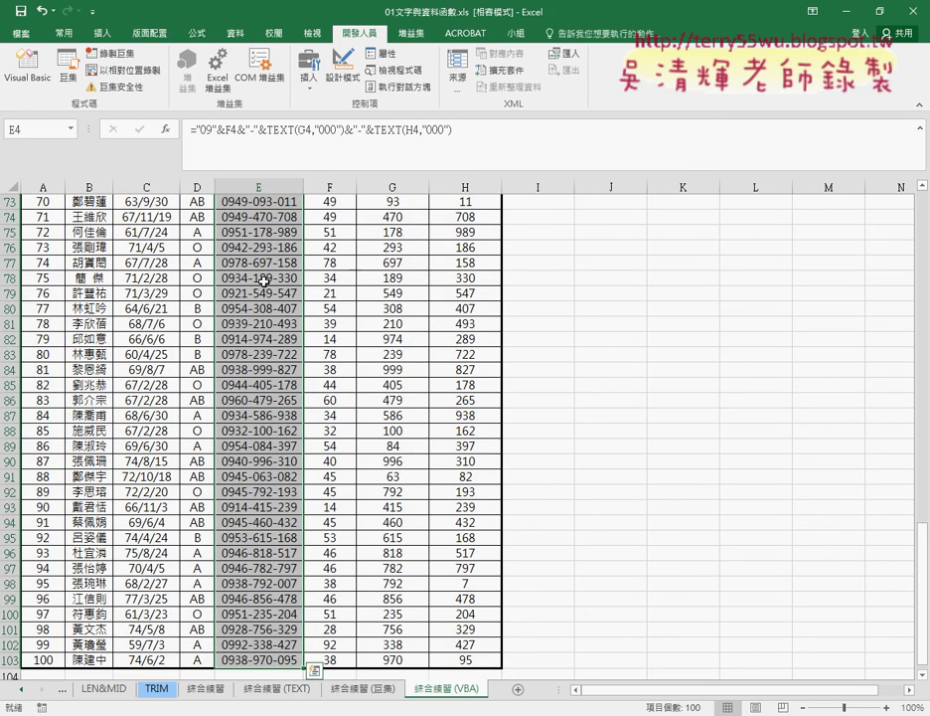
key(Delete)
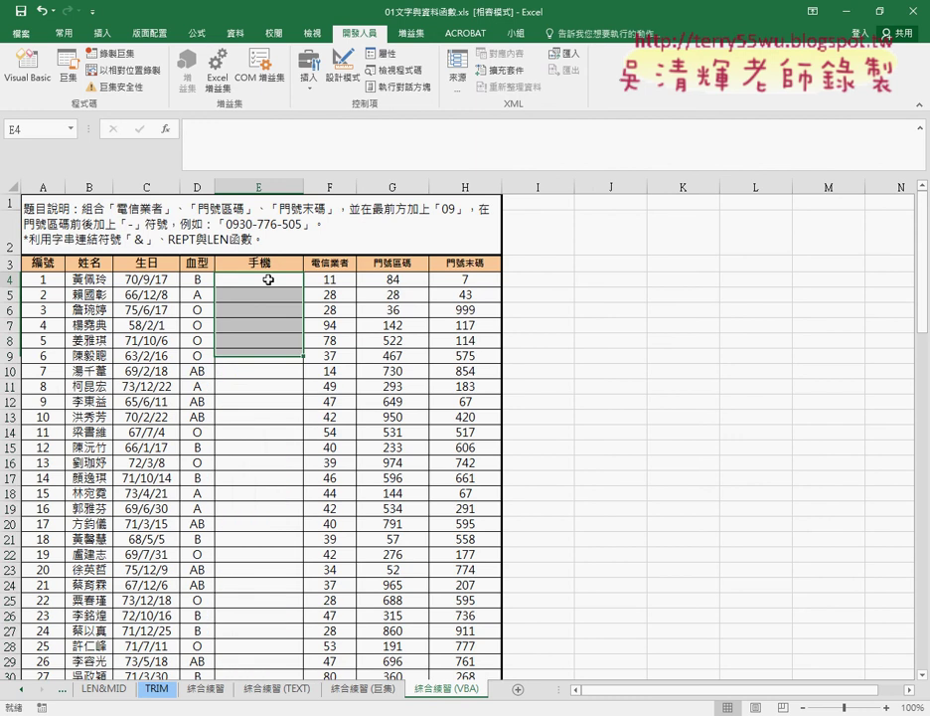
click(263, 281)
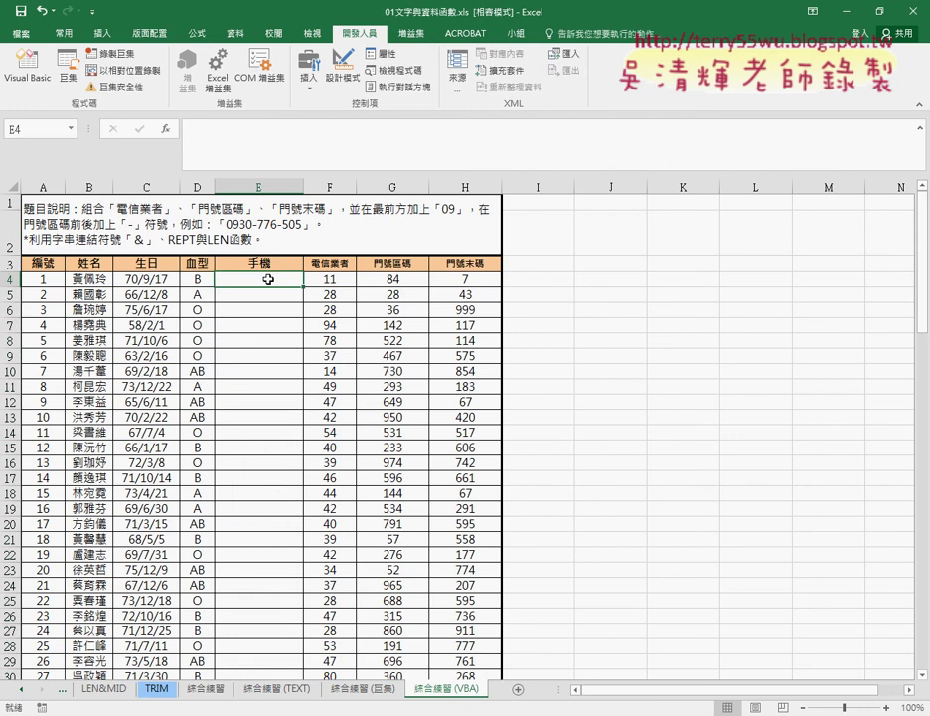
click(921, 129)
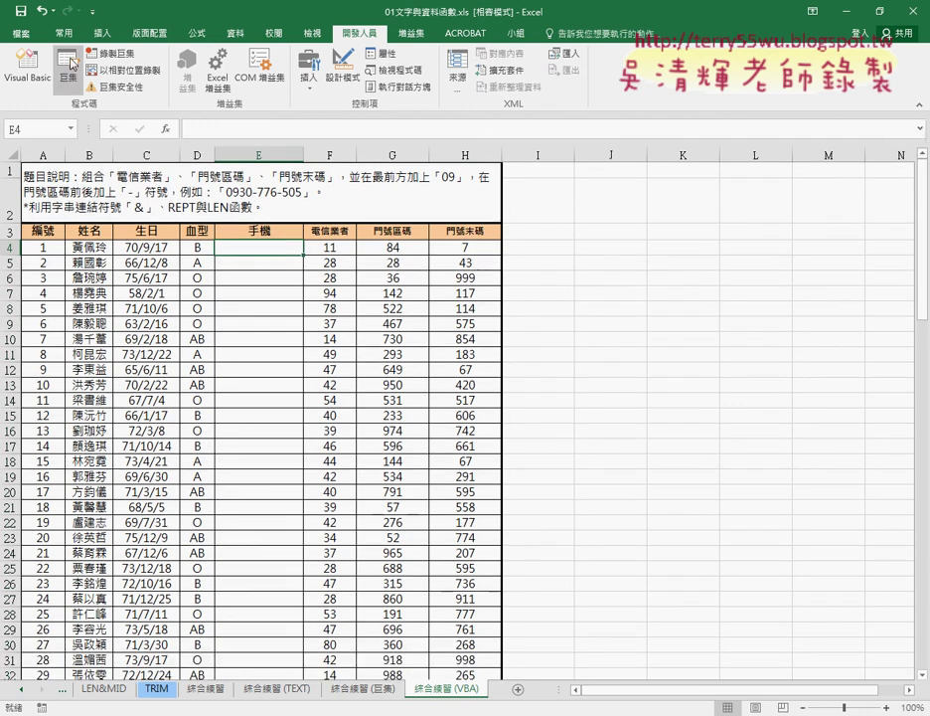
- Open the Visual Basic editor, move it to the top of the screen and widen the project panels
click(95, 12)
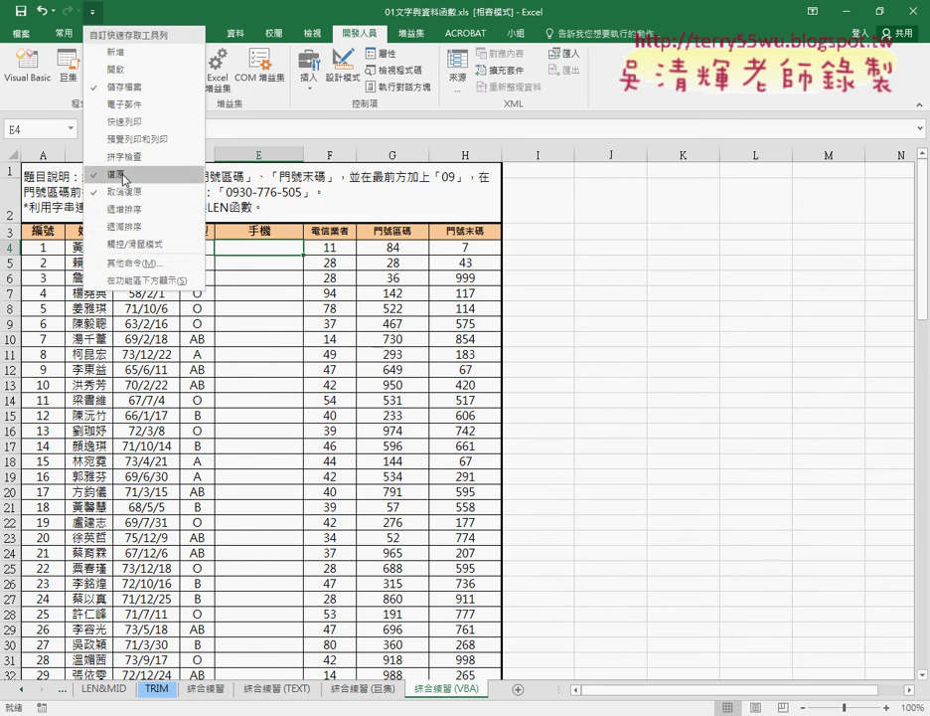
click(357, 67)
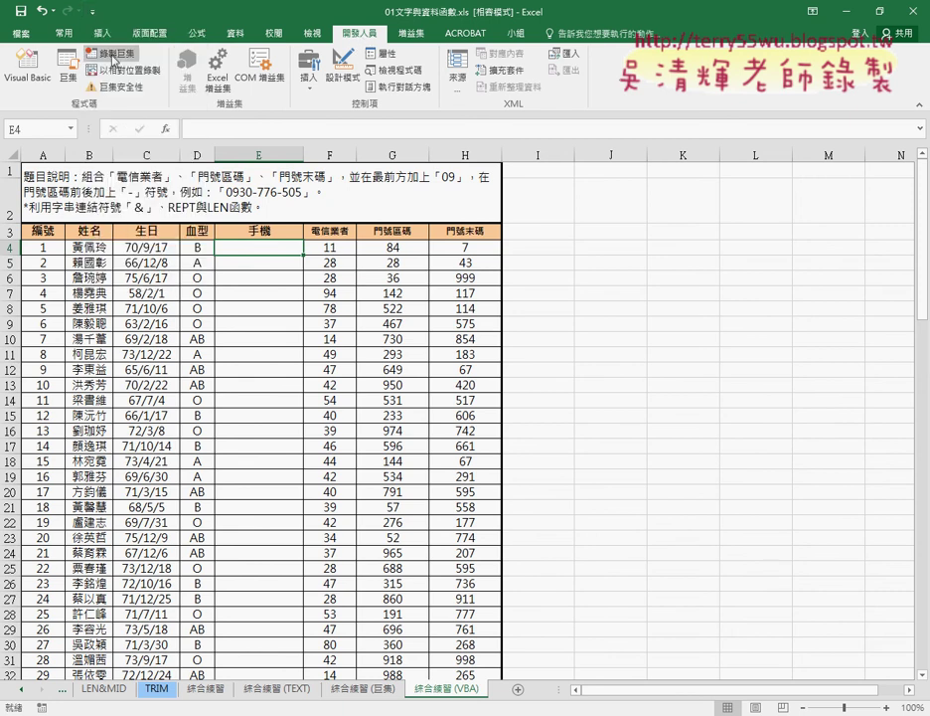
click(35, 79)
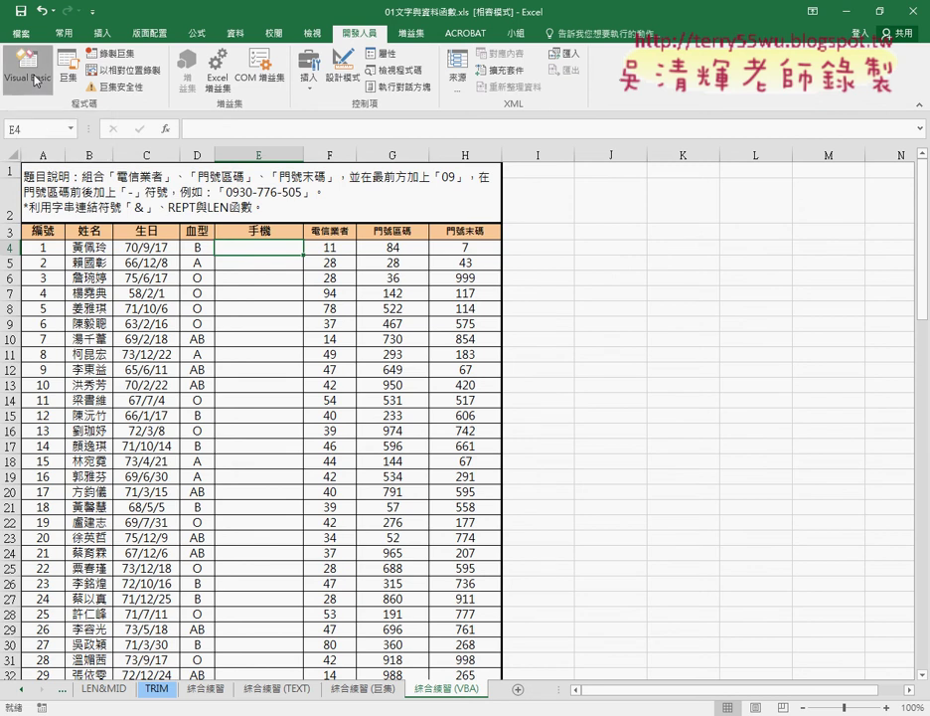
drag(401, 361, 401, 27)
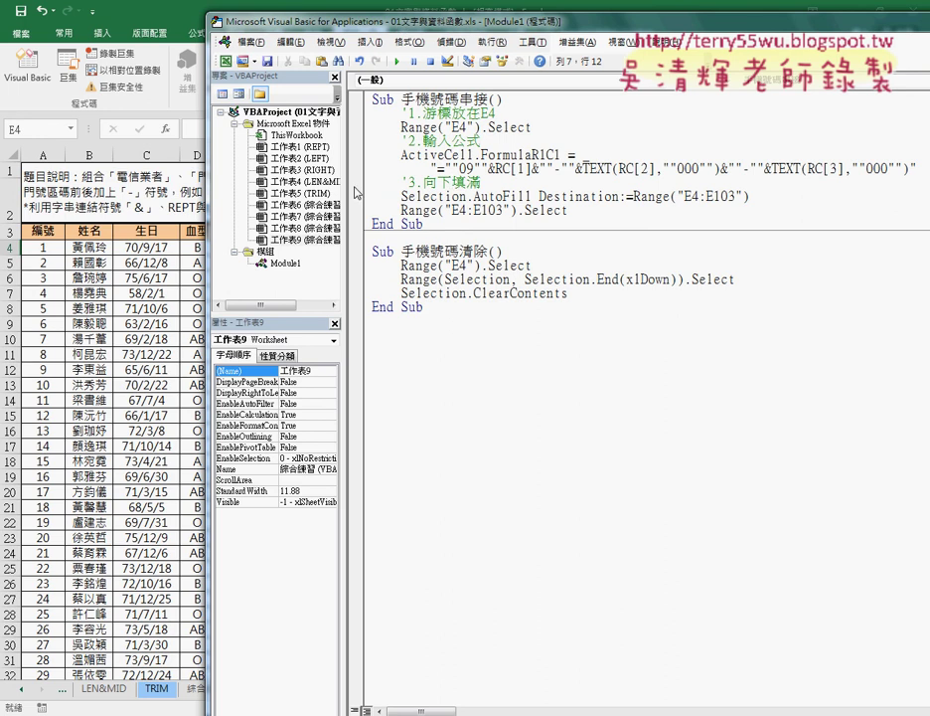
drag(374, 182, 414, 182)
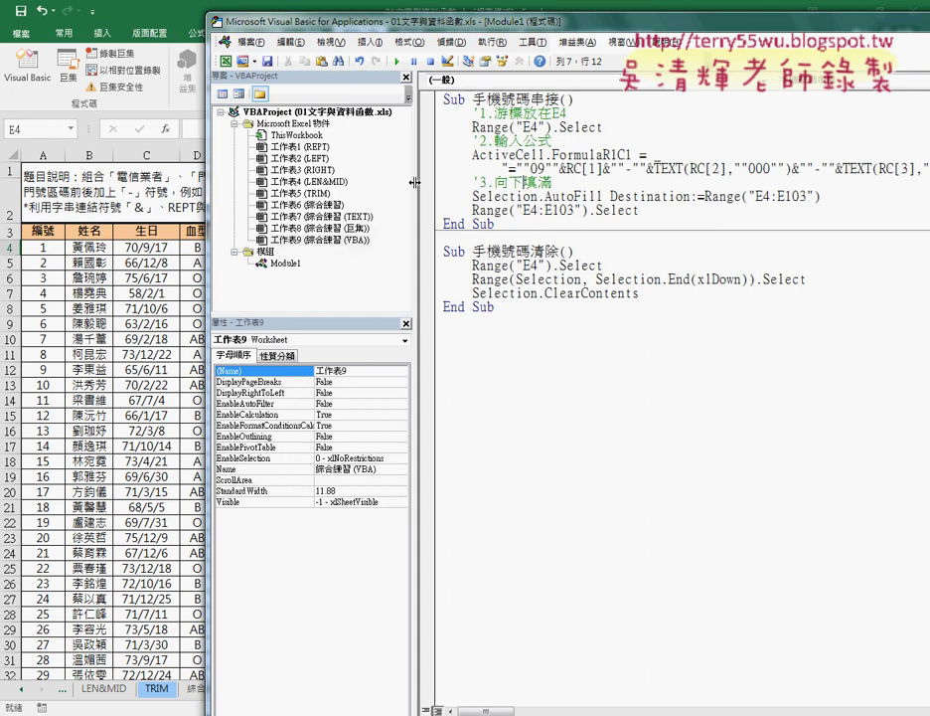